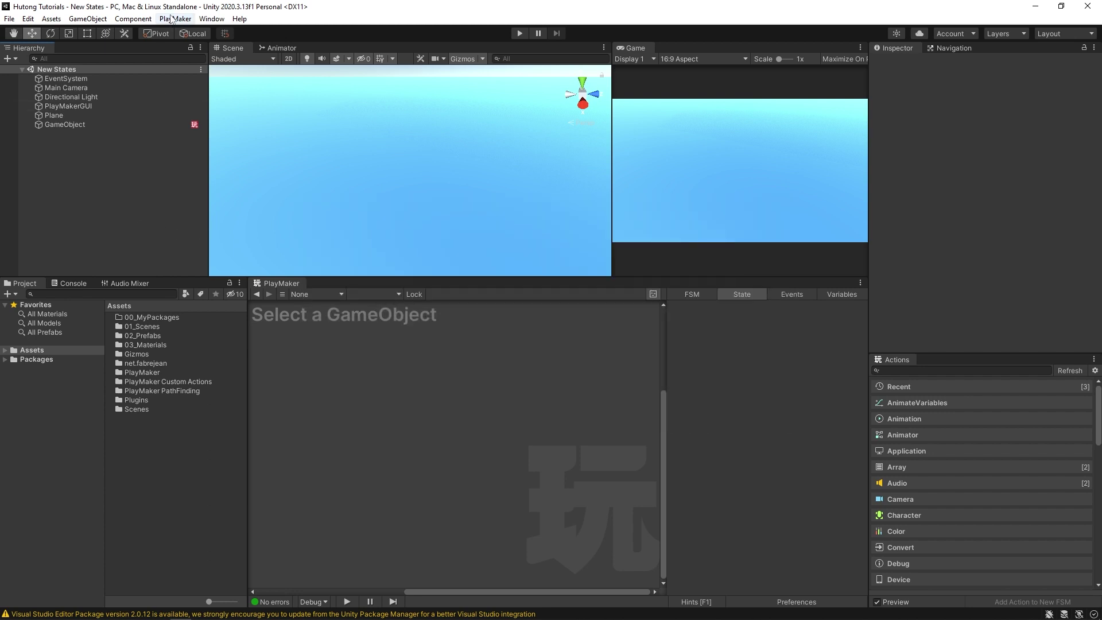
Show the PlayMaker Addons submenu, which offers only assets and Download Addons.
click(172, 19)
mouse_move(218, 116)
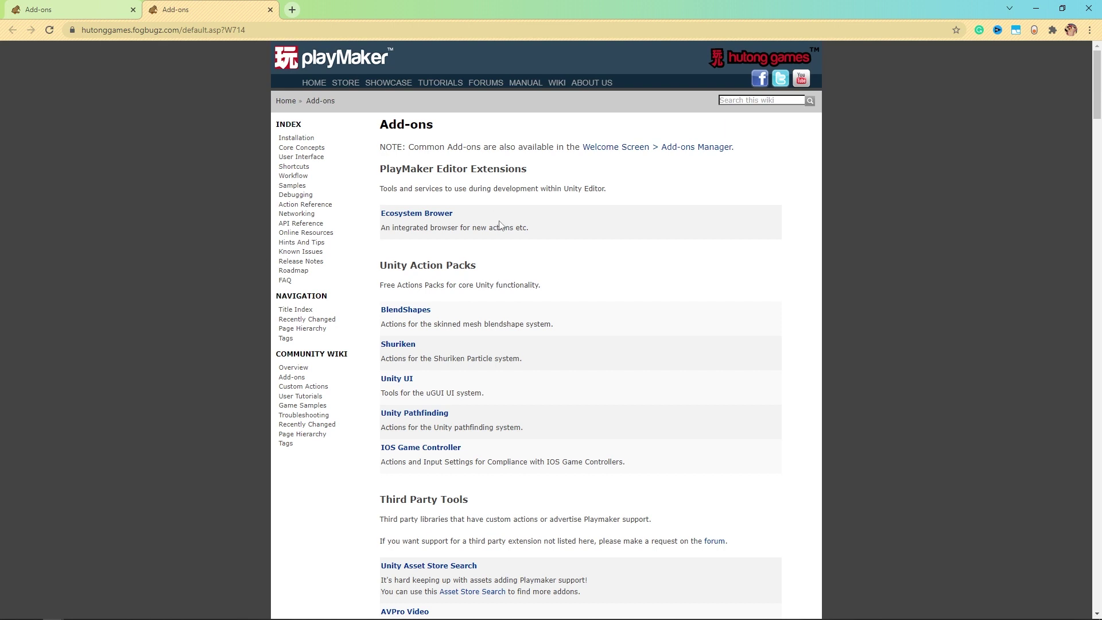
Go to the Ecosystem Browser wiki page and start downloading the EcosystemBrowser package.
click(415, 216)
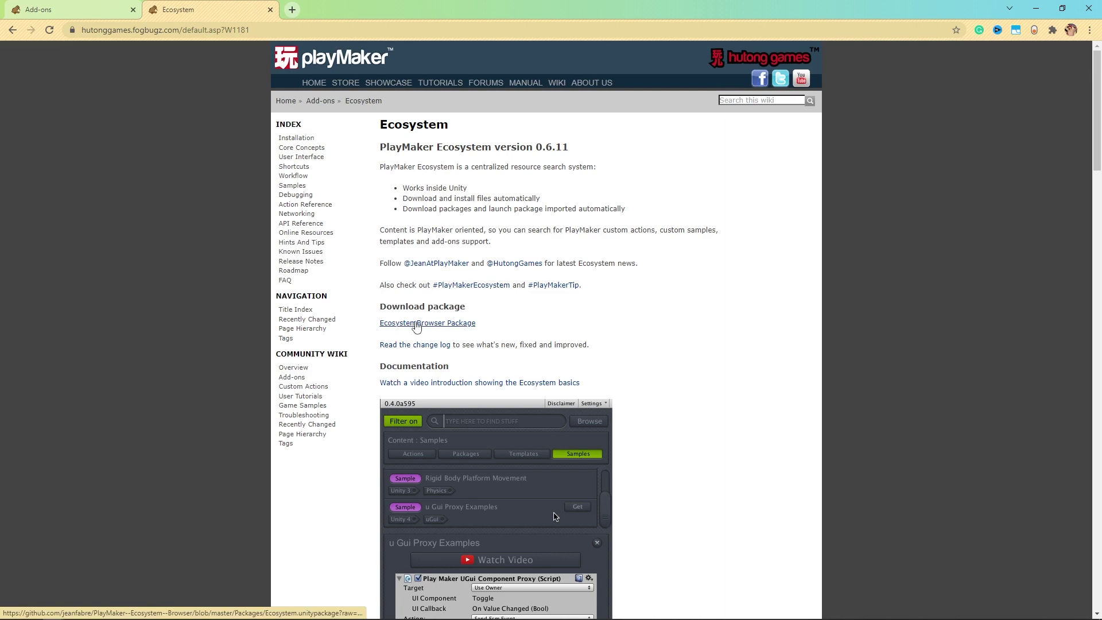
click(417, 325)
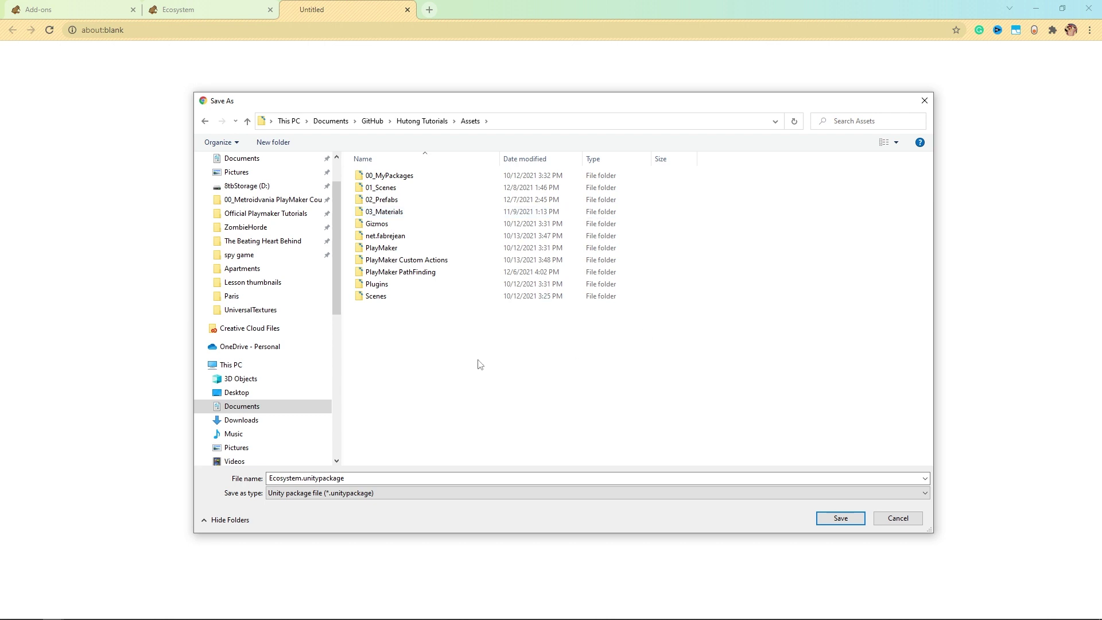
Save Ecosystem.unitypackage into the project's Assets/00_MyPackages folder.
click(310, 478)
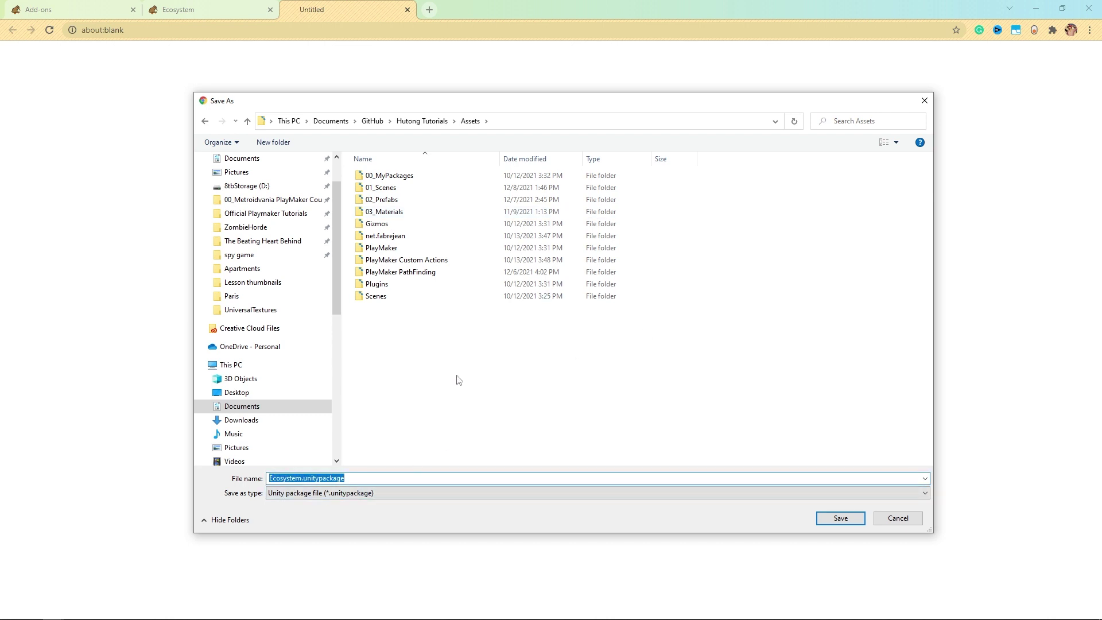
click(488, 383)
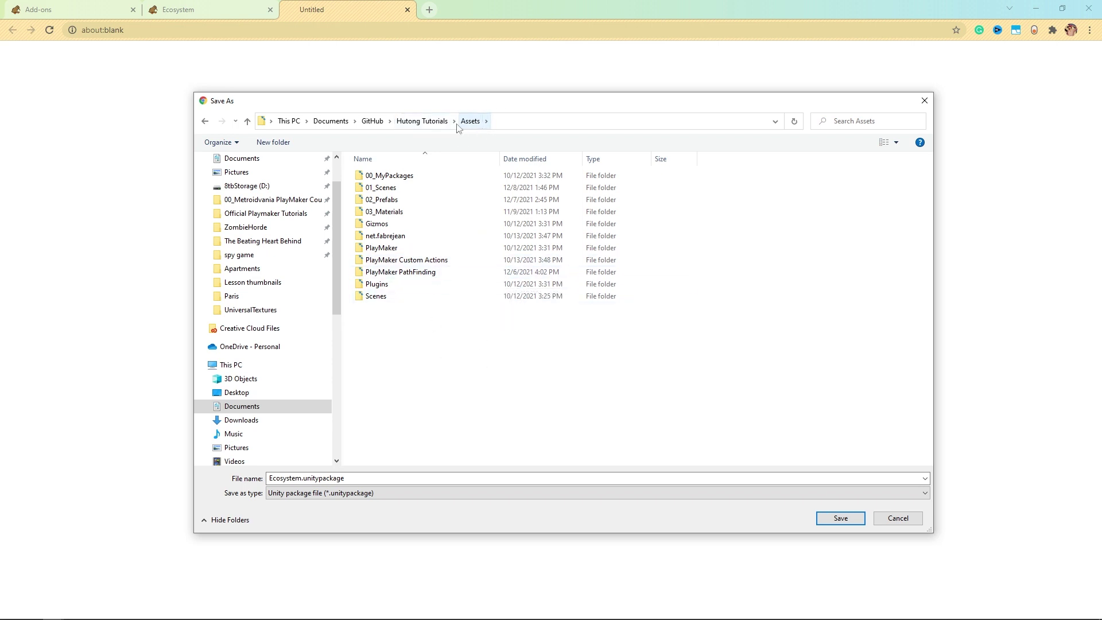
double_click(390, 178)
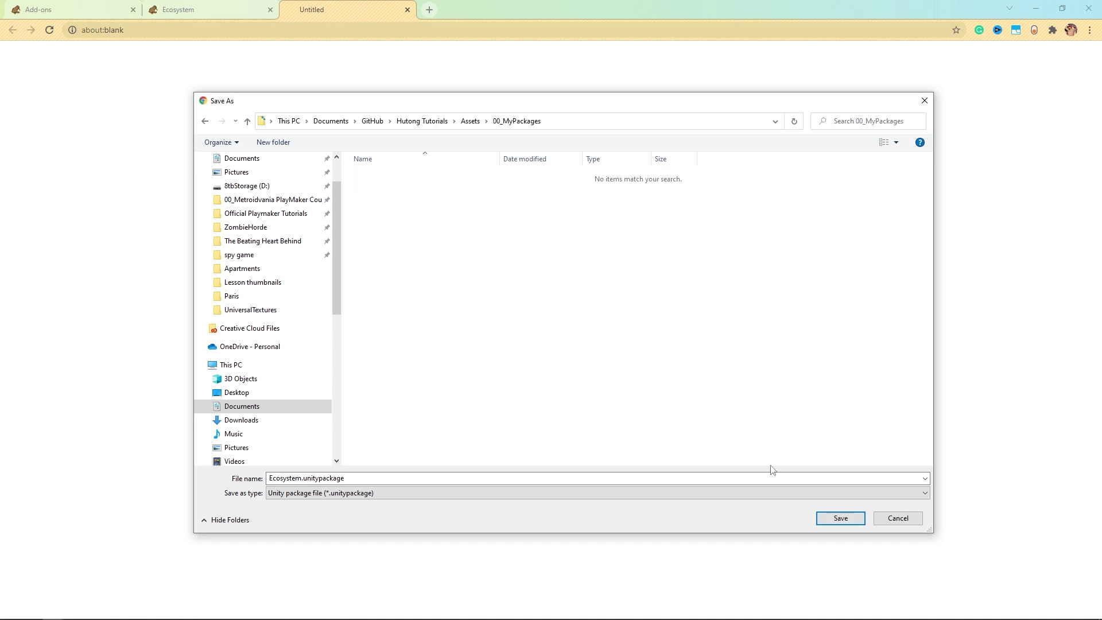
click(841, 519)
Back in Unity, import all files of the Ecosystem package from 00_MyPackages.
key(alt+Tab)
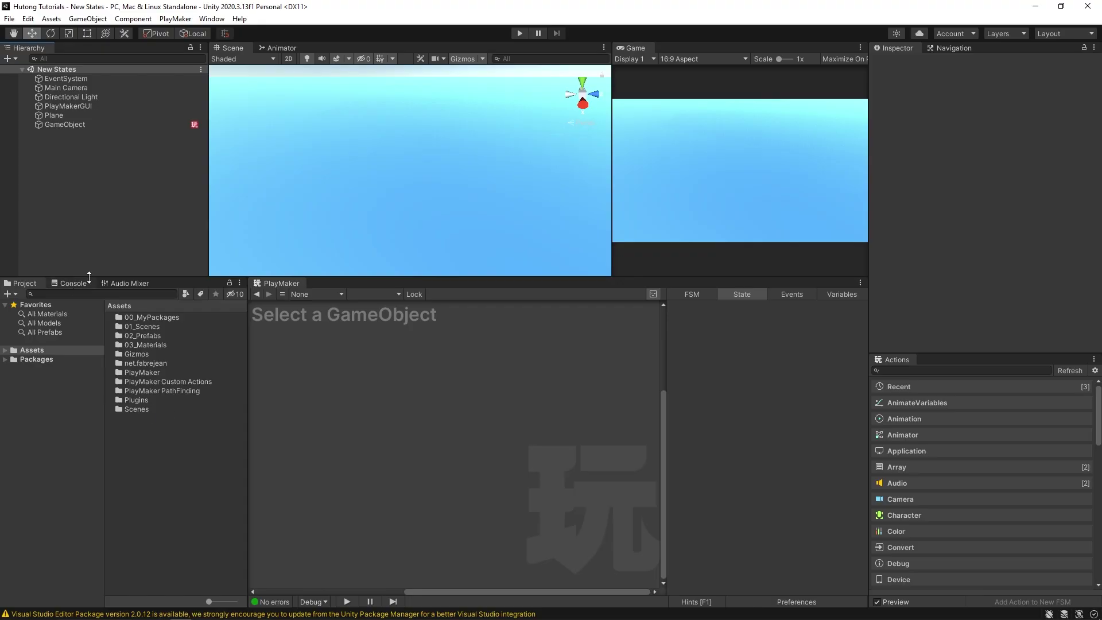
double_click(151, 317)
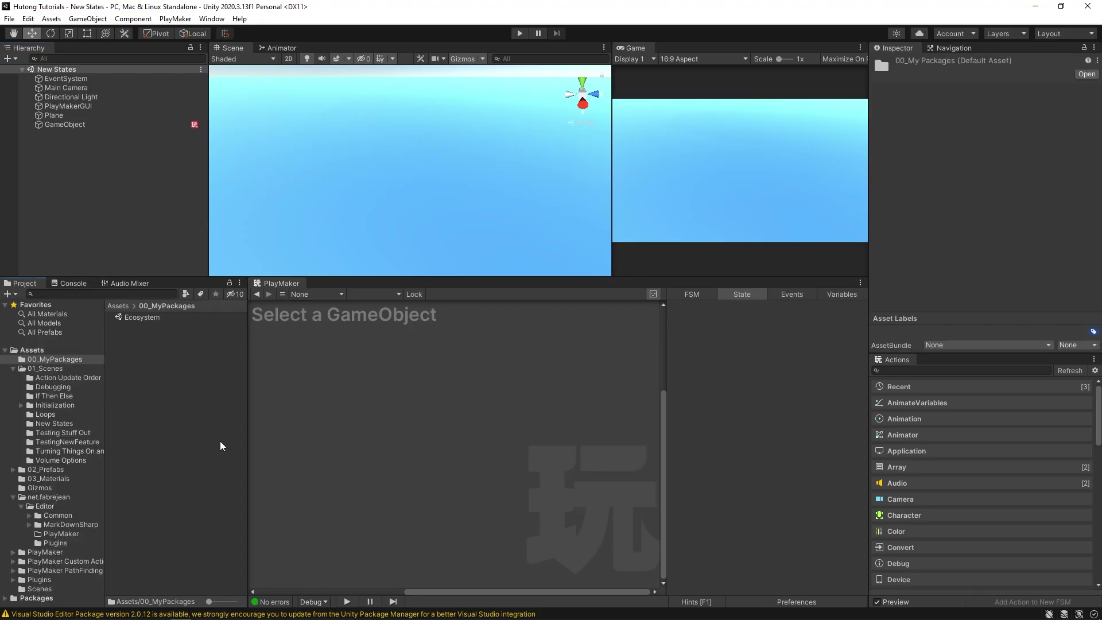
click(129, 319)
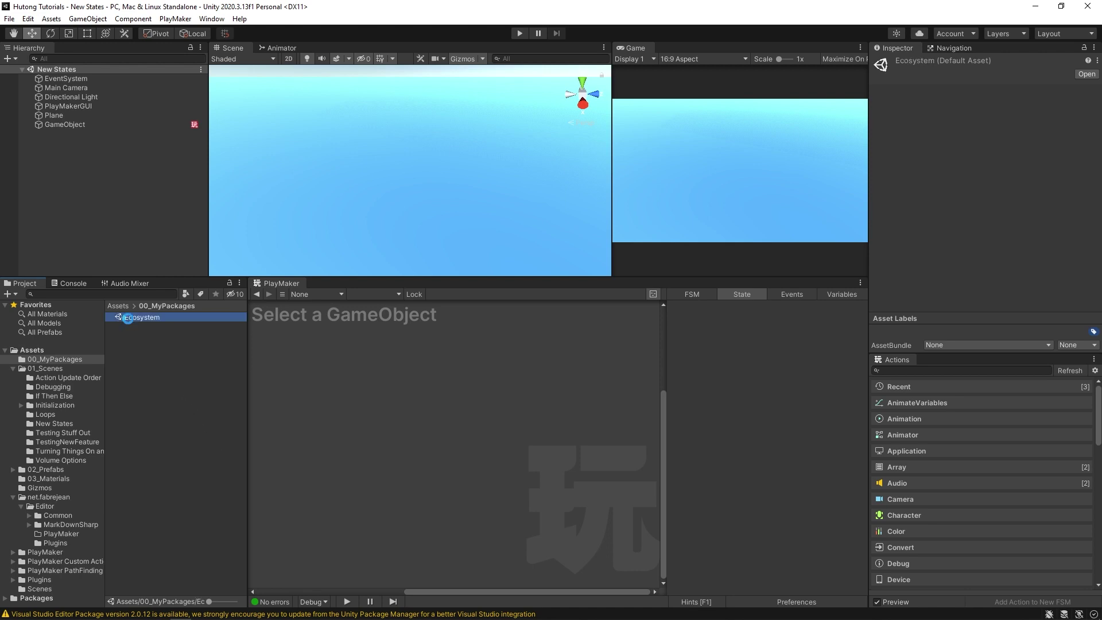
double_click(127, 319)
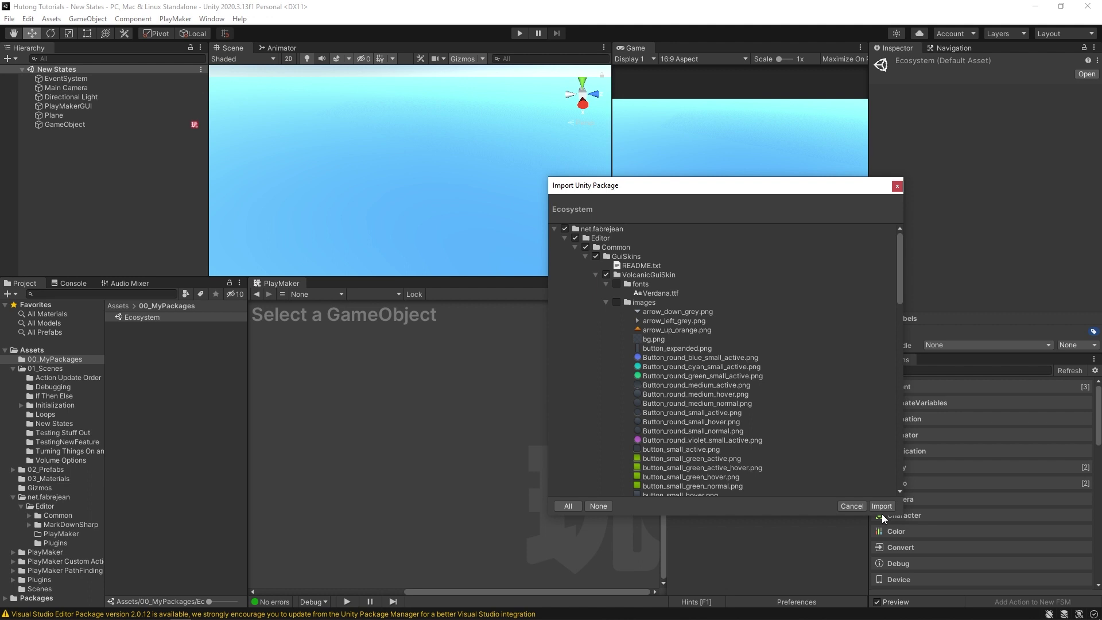
click(882, 507)
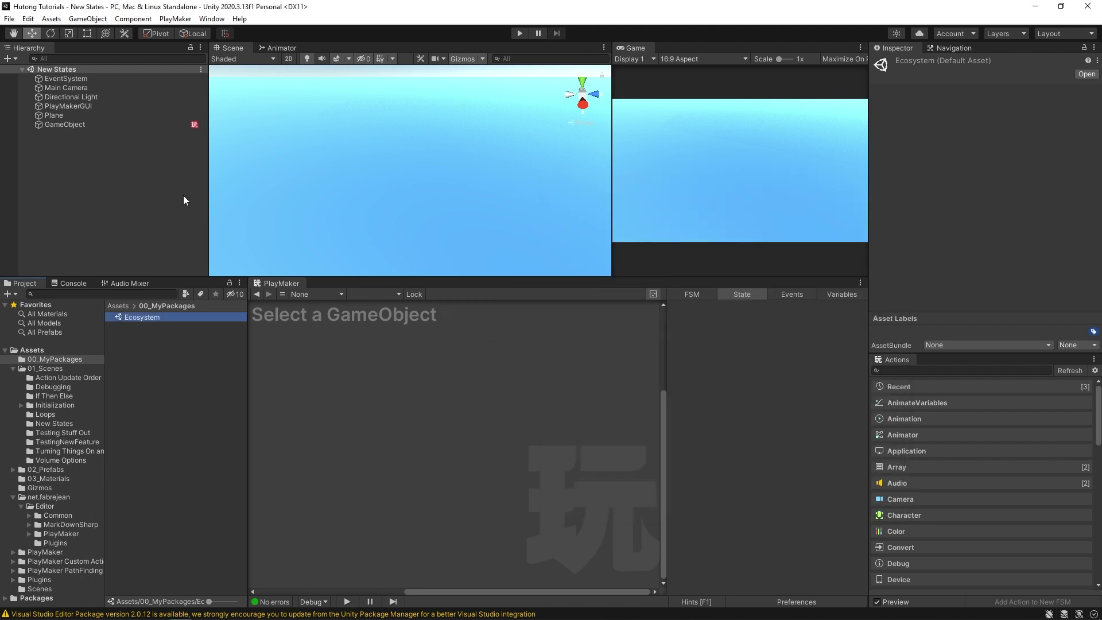
Launch the Ecosystem browser from PlayMaker > Addons > Ecosystem.
click(162, 18)
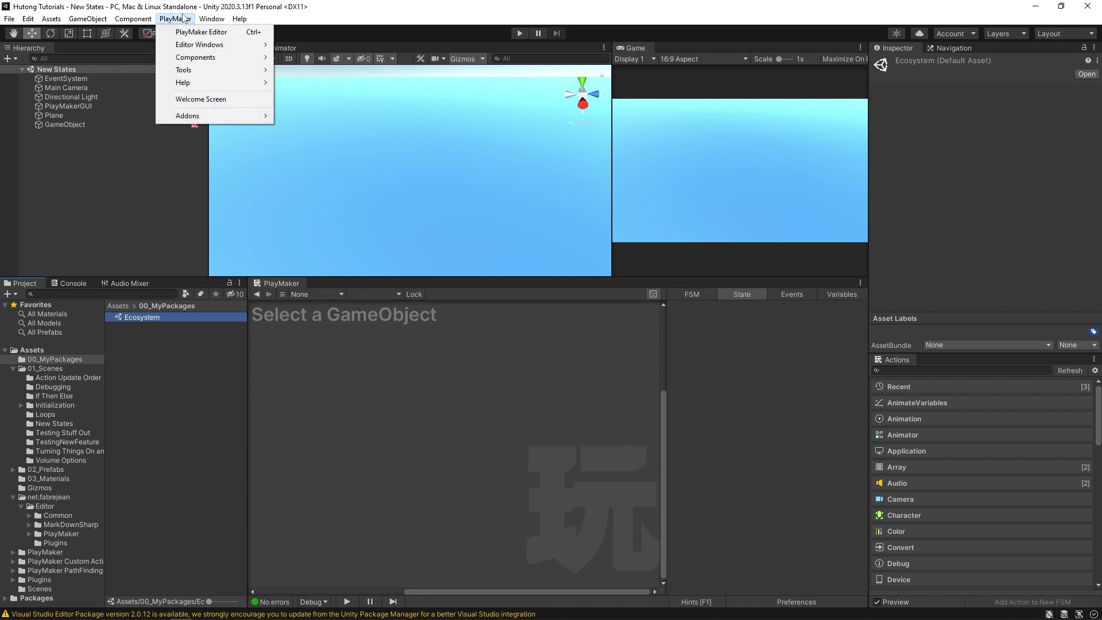
mouse_move(189, 118)
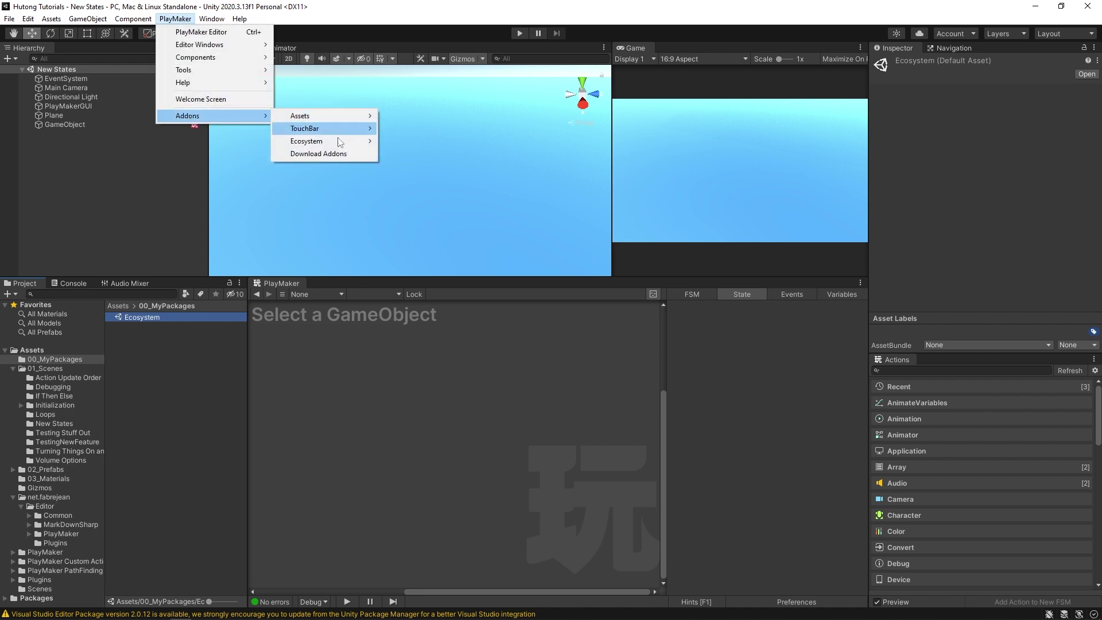
mouse_move(336, 140)
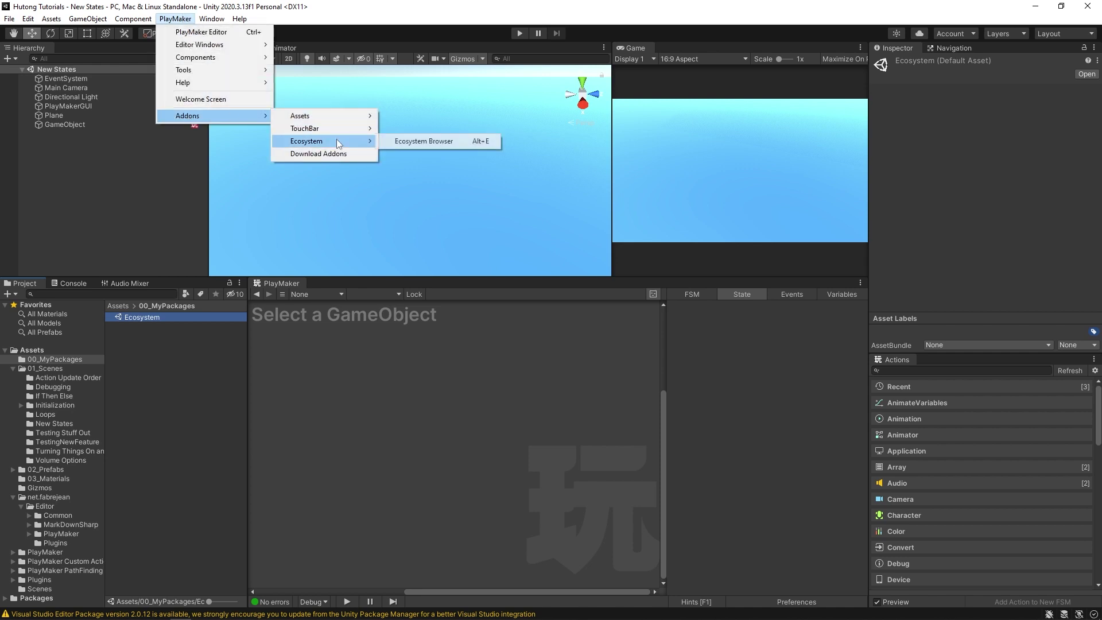
click(463, 142)
Drag the Ecosystem 0.6.11 window to the centre of the editor.
drag(192, 66, 464, 167)
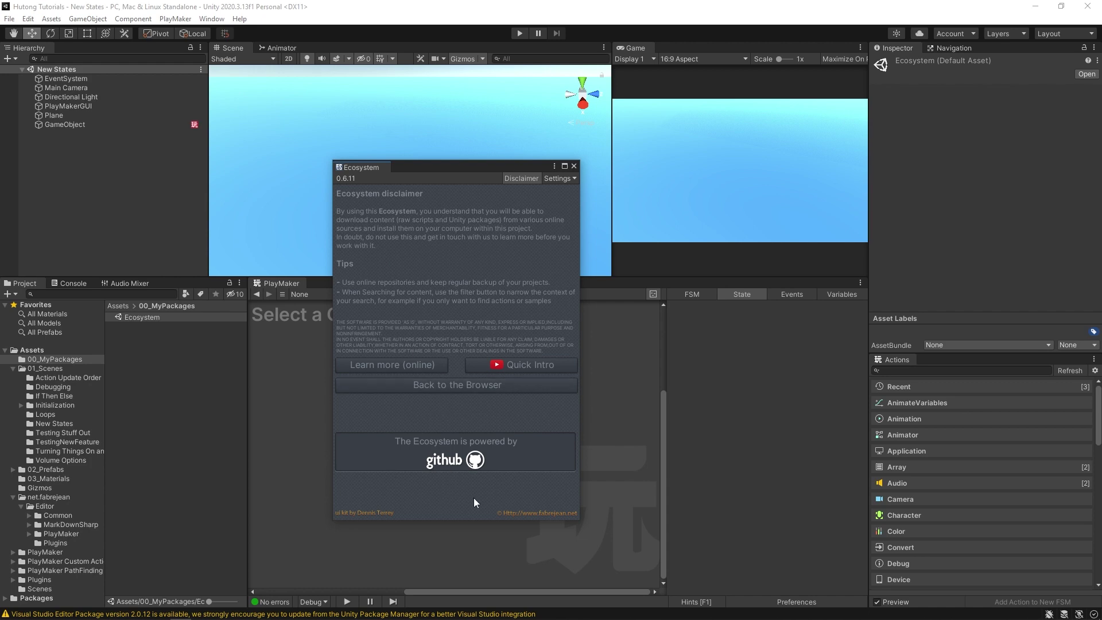
drag(418, 172, 405, 177)
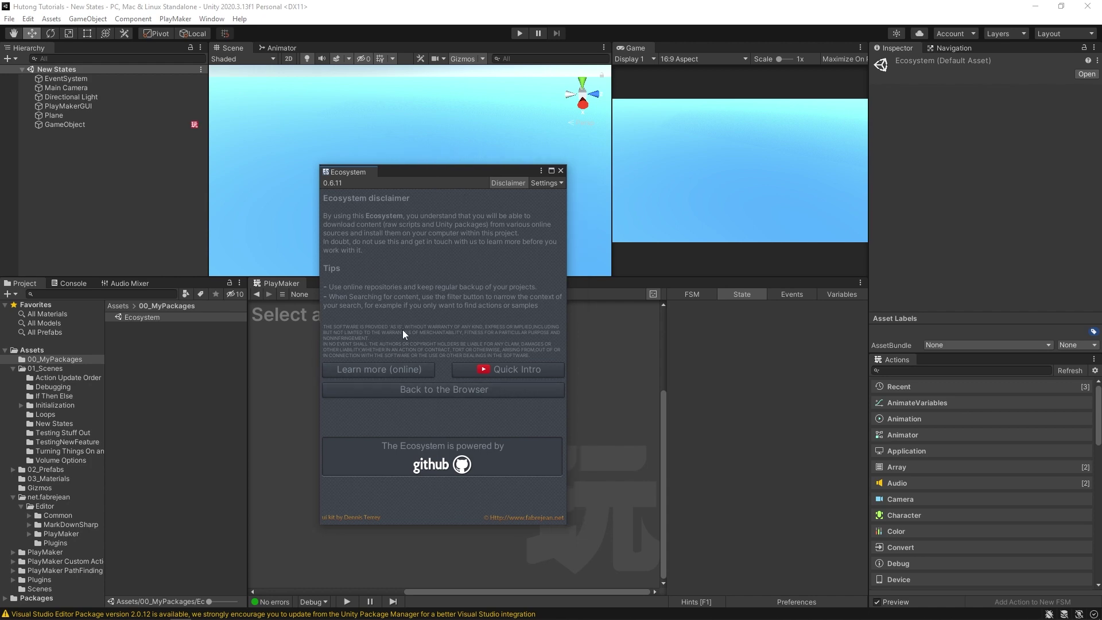
Leave the disclaimer and browse all Ecosystem content, such as add Navmesh Source Tag.
click(515, 183)
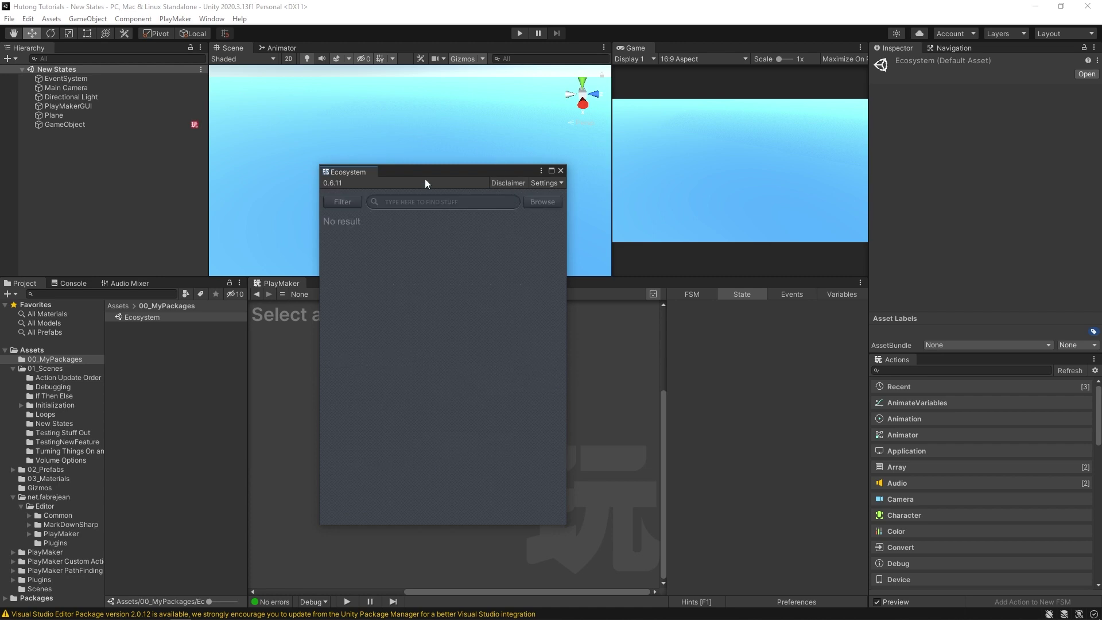
drag(426, 174, 452, 168)
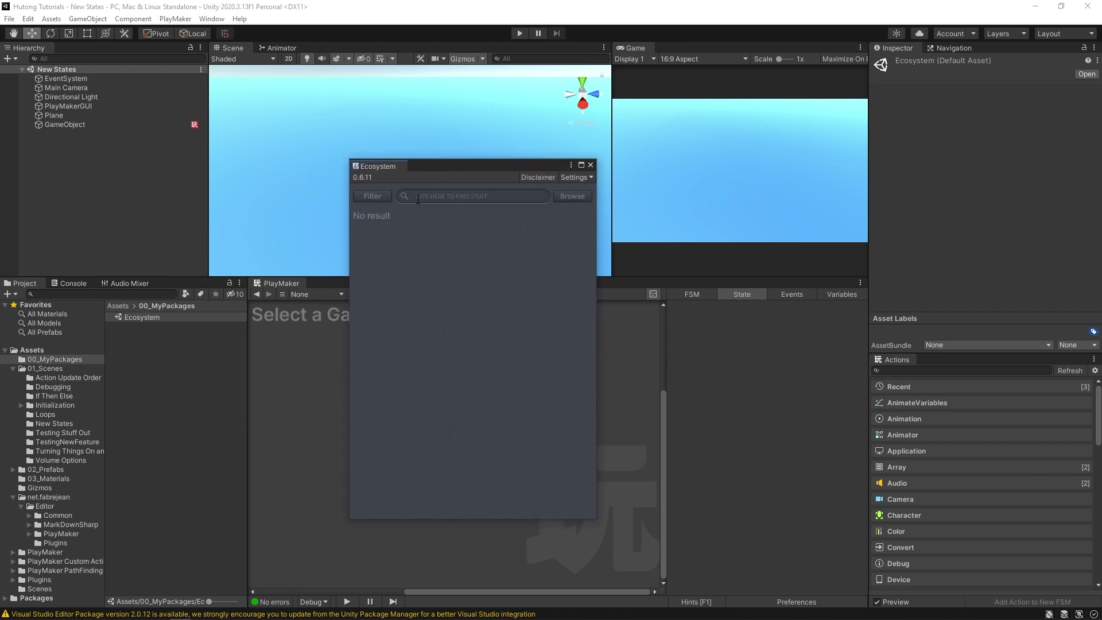
click(570, 198)
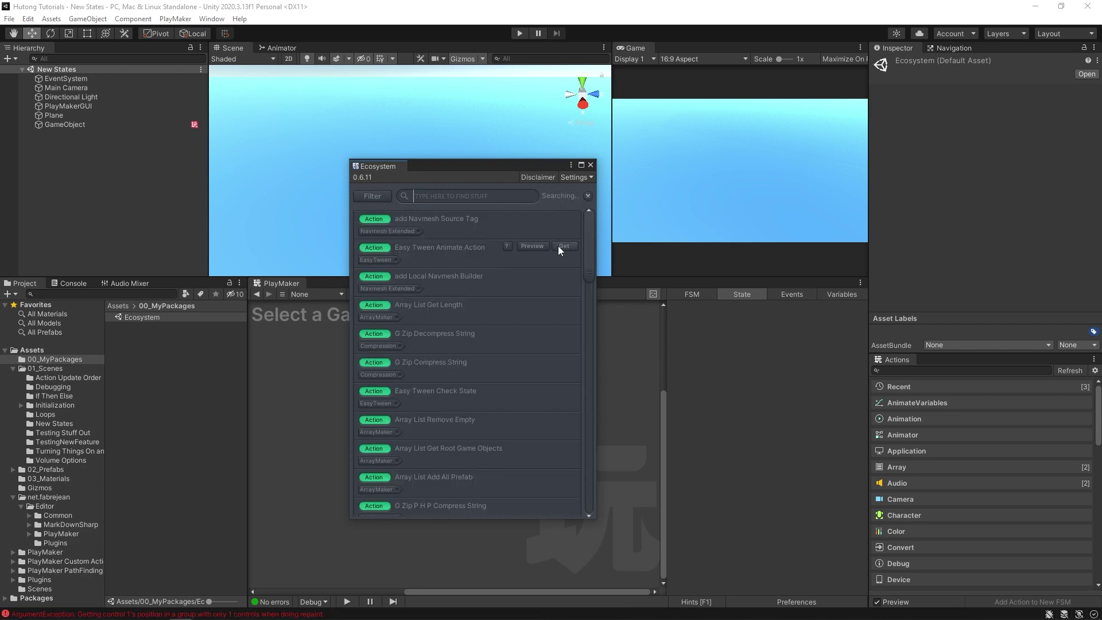
drag(590, 245, 607, 446)
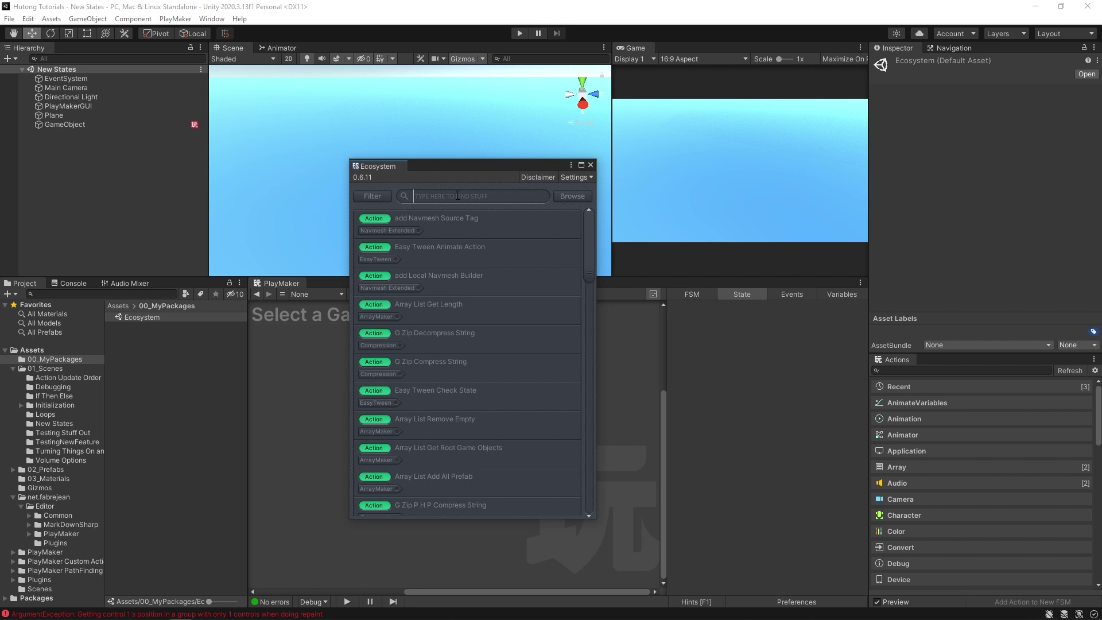
Search the Ecosystem for 'controller' and download the Get Runtime Animator Controller action.
text(controller)
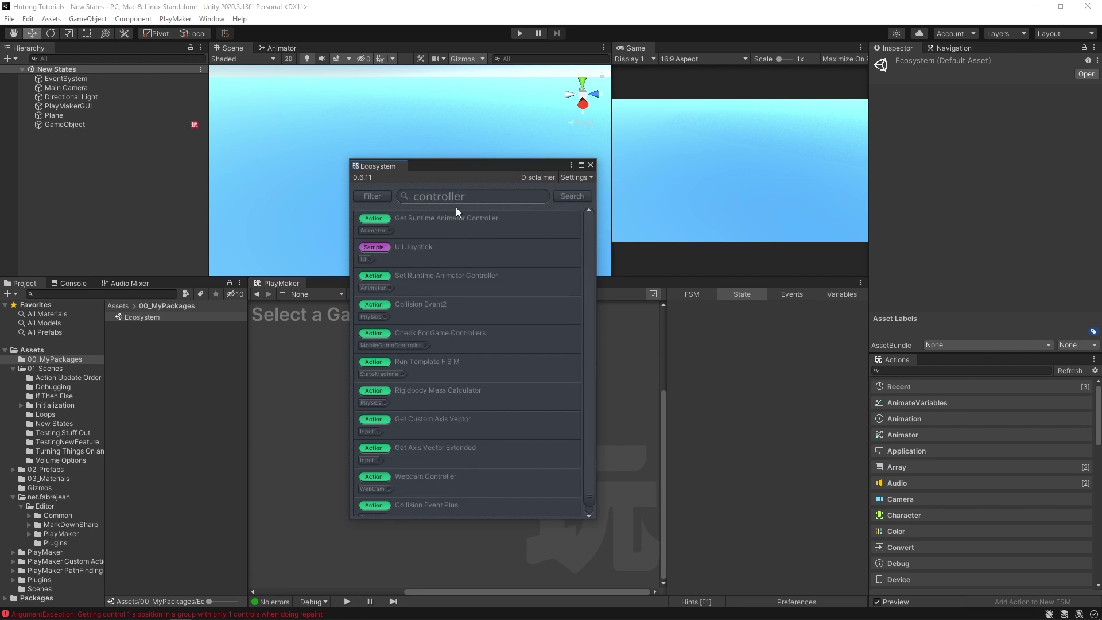
mouse_move(433, 223)
mouse_move(497, 473)
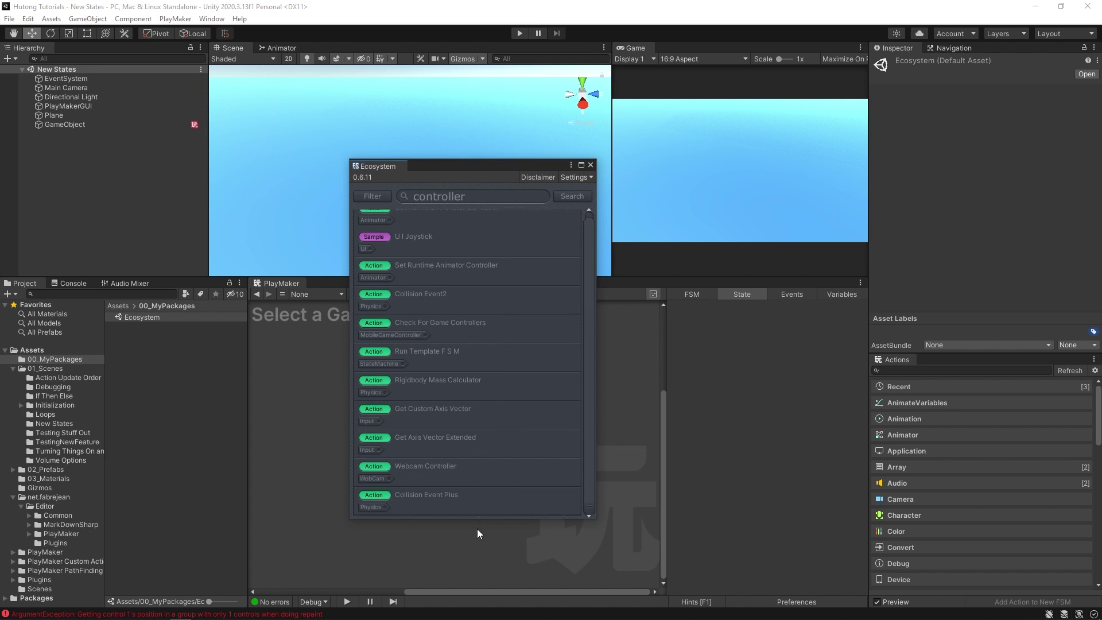
mouse_move(491, 230)
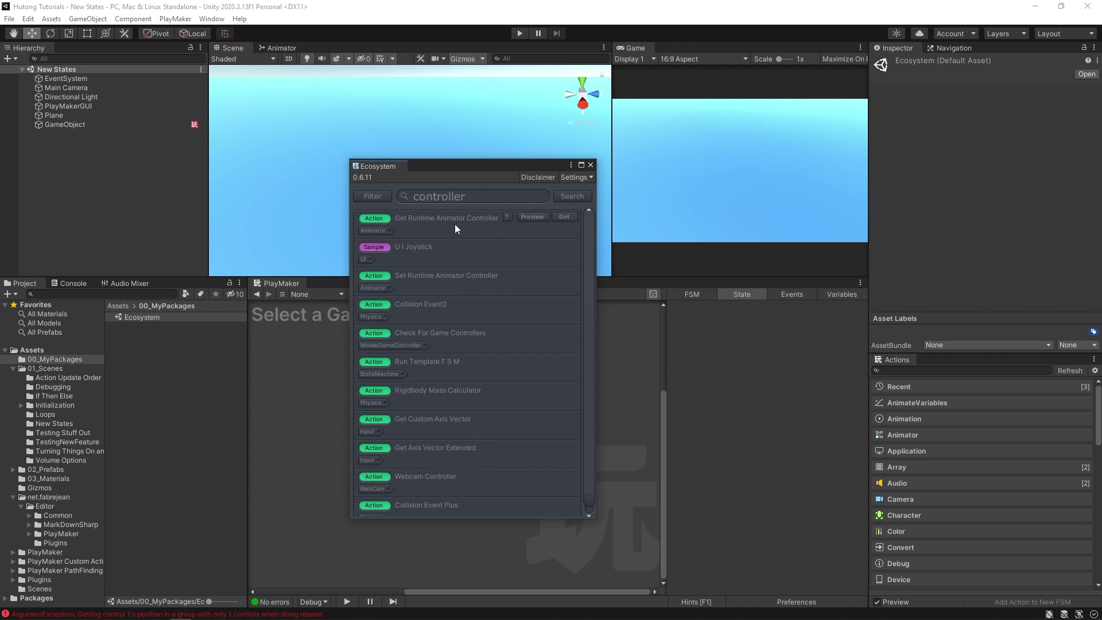
click(564, 217)
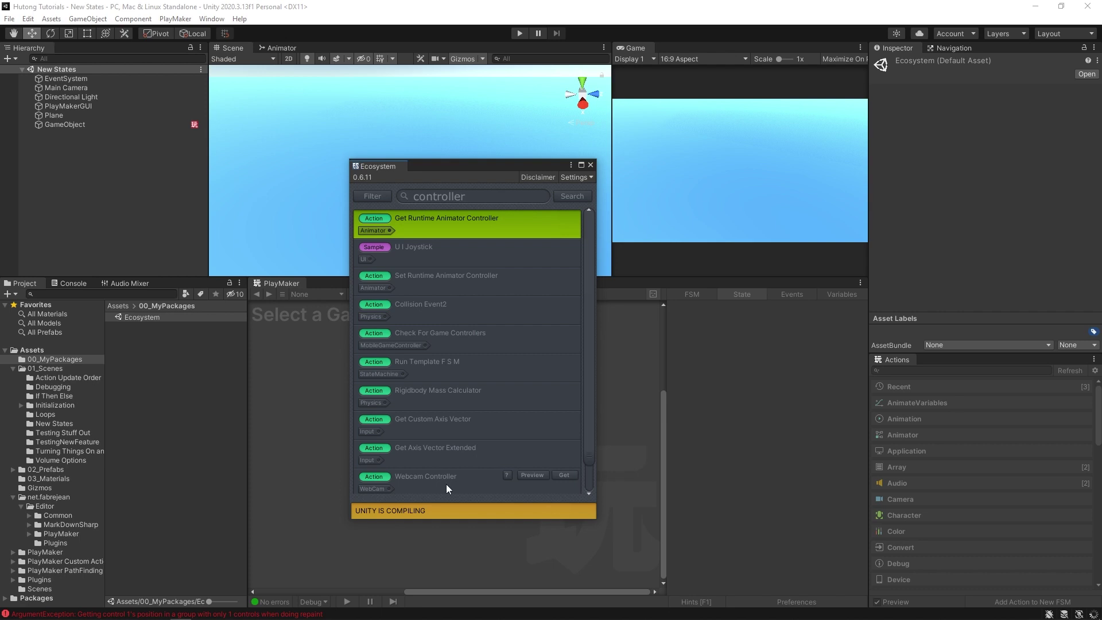
Find Get Runtime Animator Controller via a 'get run' actions search, then preview Collision Event2.
click(925, 370)
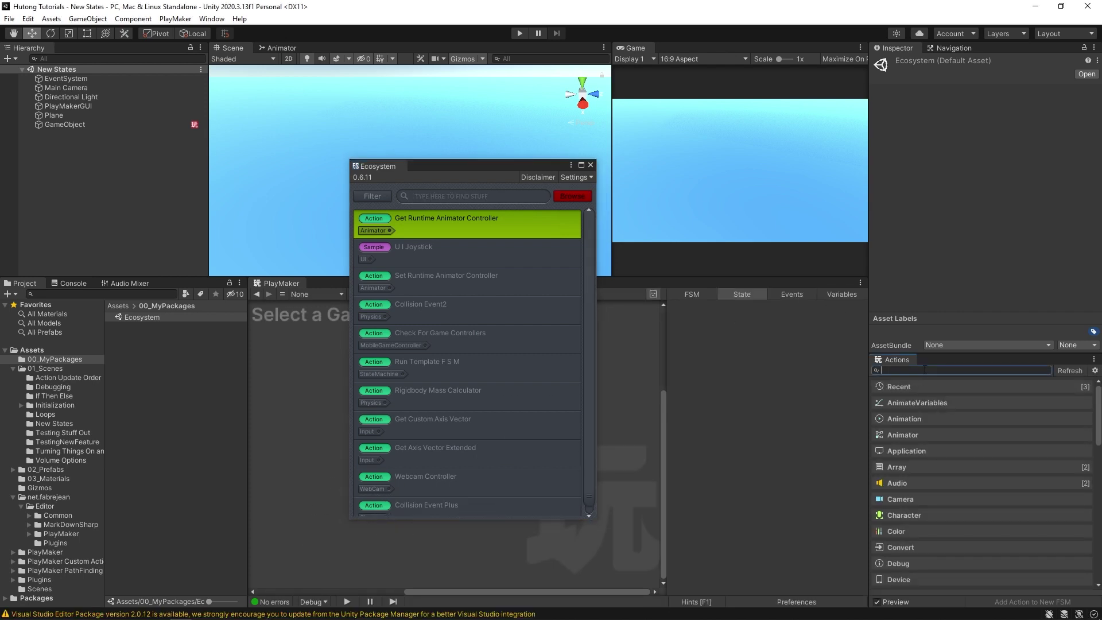
text(get run)
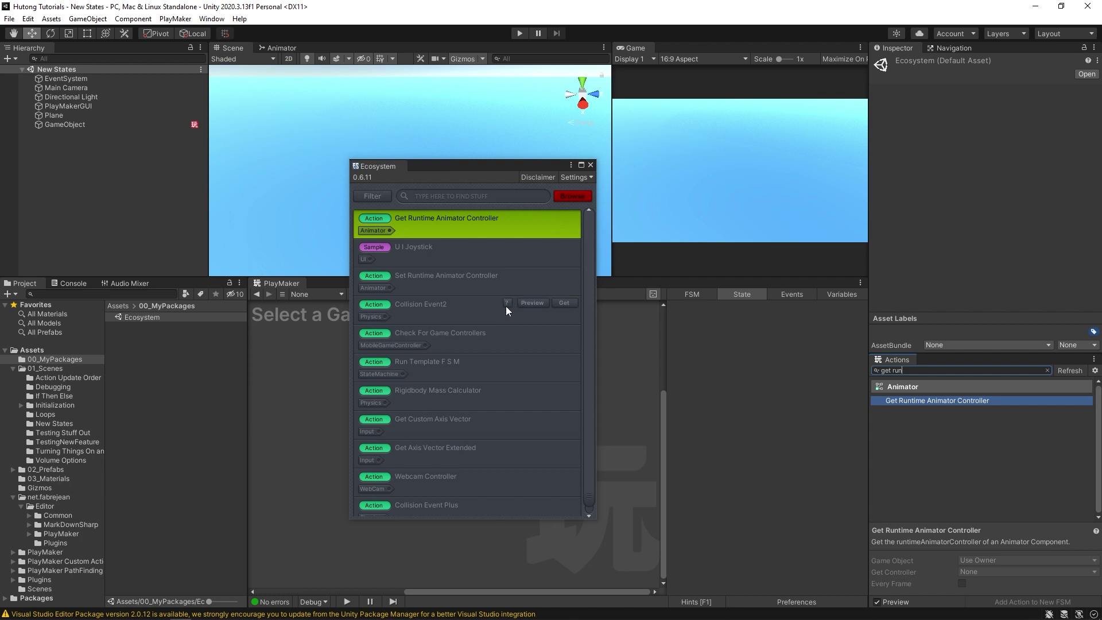
click(507, 303)
drag(596, 374, 866, 360)
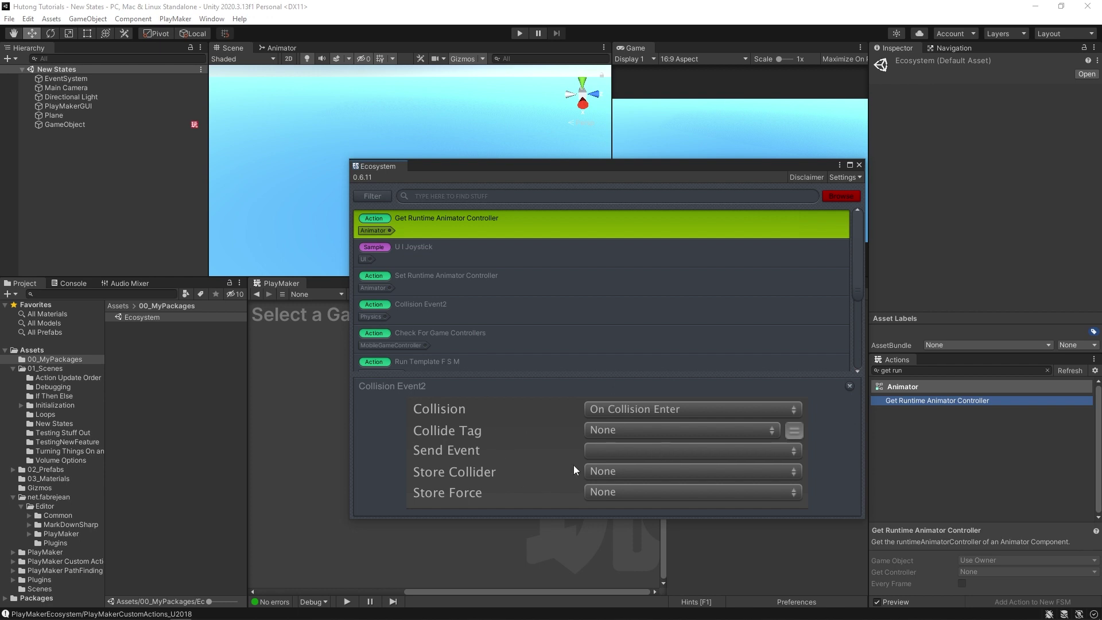
drag(517, 166, 442, 168)
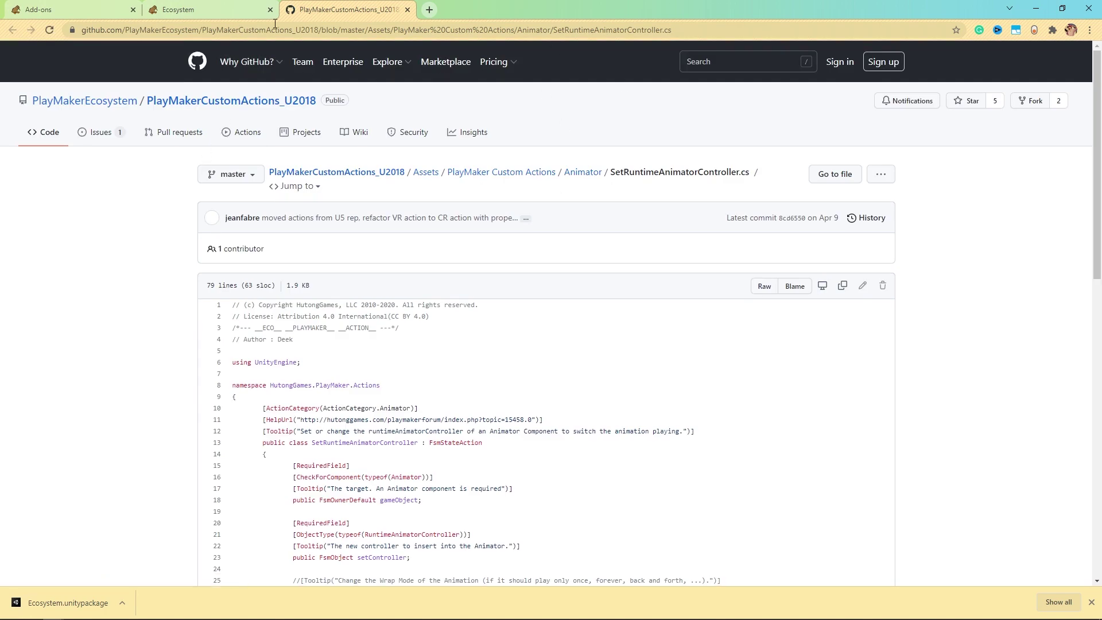
Read the SetRuntimeAnimatorController.cs source and highlight its tooltip description on line 12.
scroll(144, 350, down, 5)
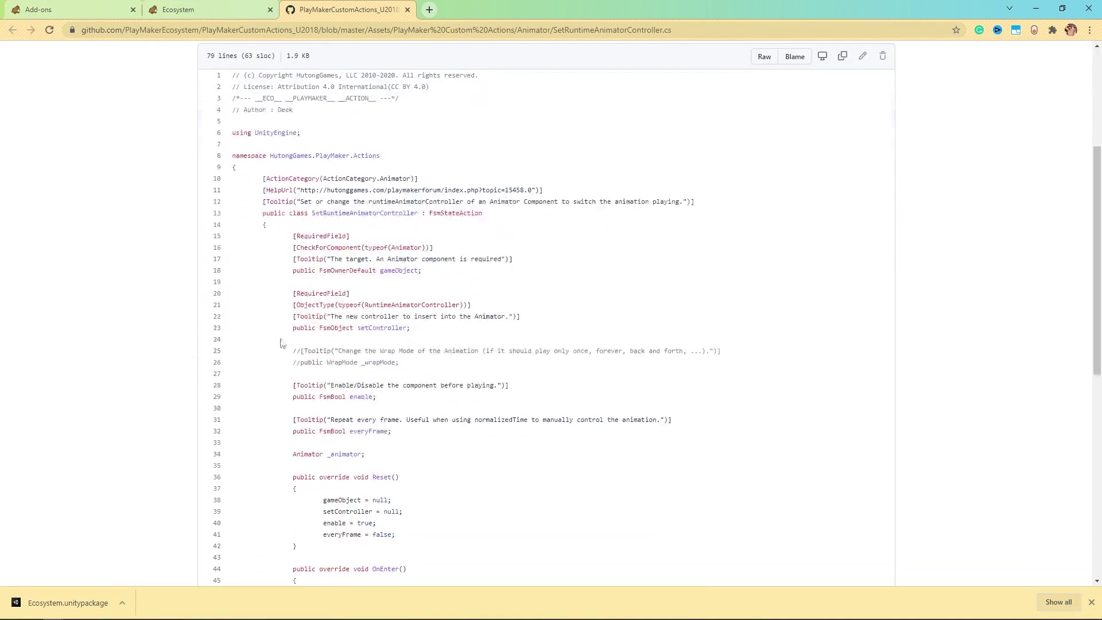
scroll(338, 282, down, 4)
scroll(337, 287, up, 8)
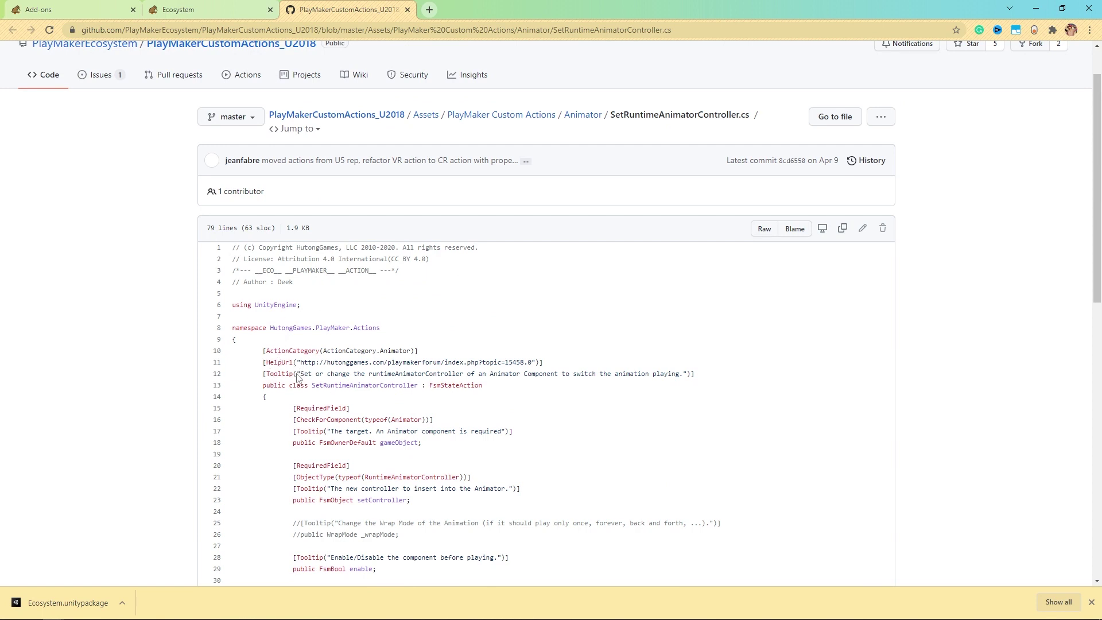
drag(296, 374, 709, 377)
click(717, 374)
scroll(720, 379, down, 10)
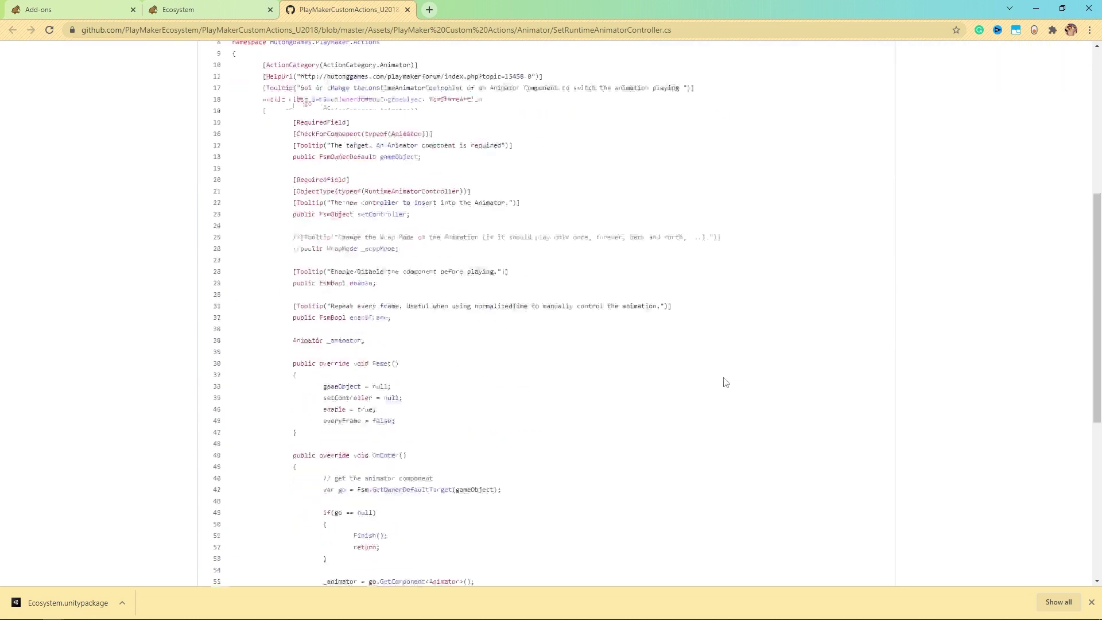
scroll(530, 413, up, 7)
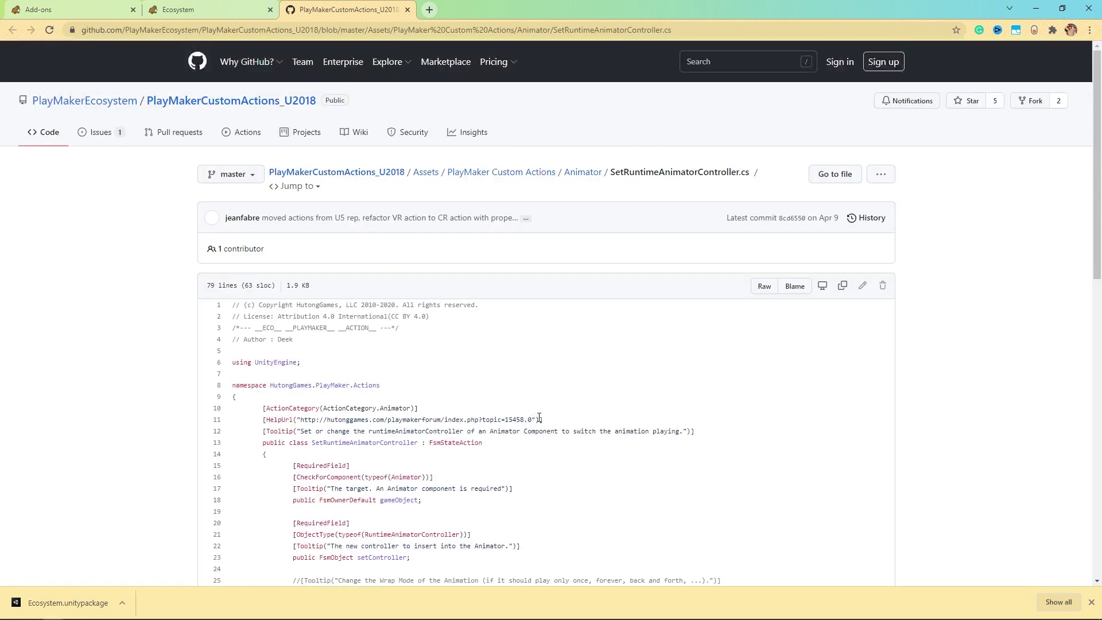
In Unity, restrict the Ecosystem content filter to Packages only.
key(alt+Tab)
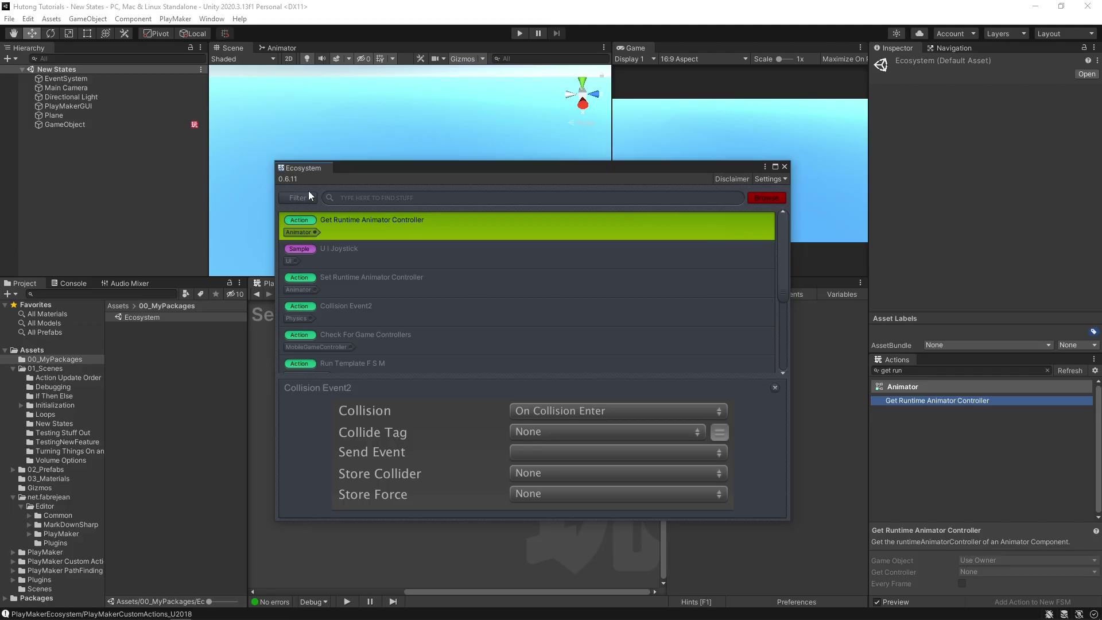
click(300, 196)
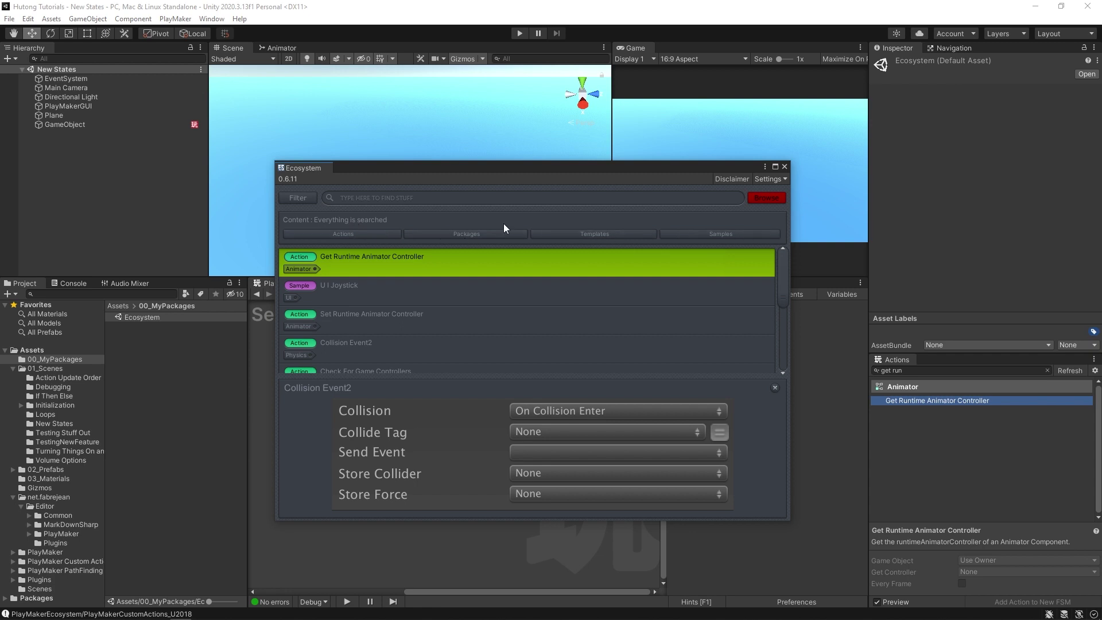
click(363, 237)
click(363, 238)
click(478, 235)
Browse the package list, including the imported Path Finding package, then remove the filter.
click(763, 197)
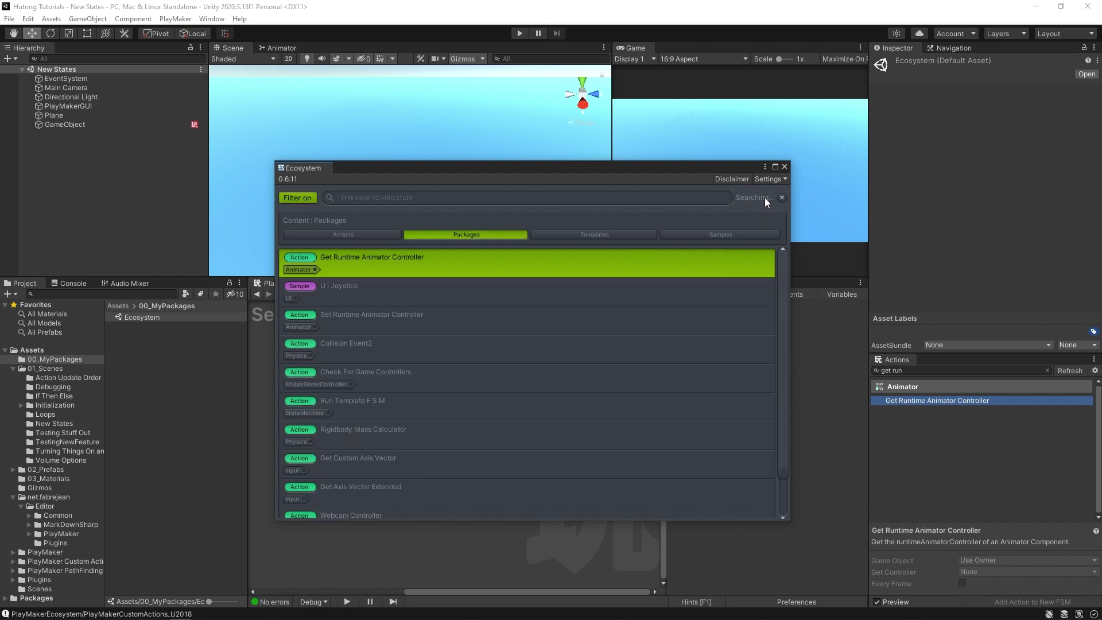
scroll(780, 265, down, 3)
scroll(788, 292, down, 5)
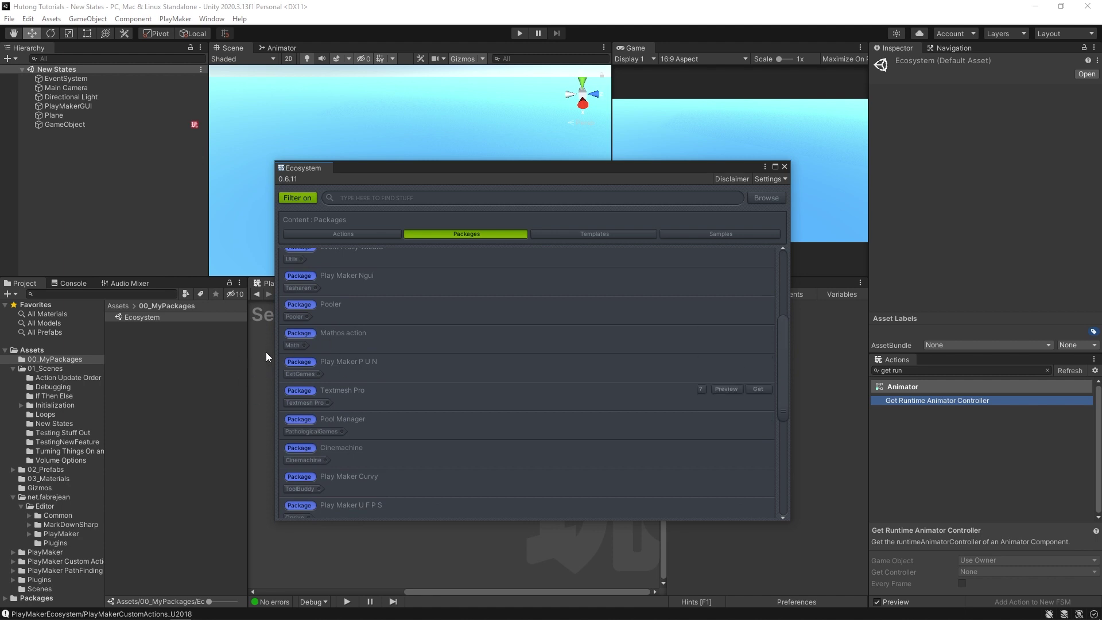
click(783, 505)
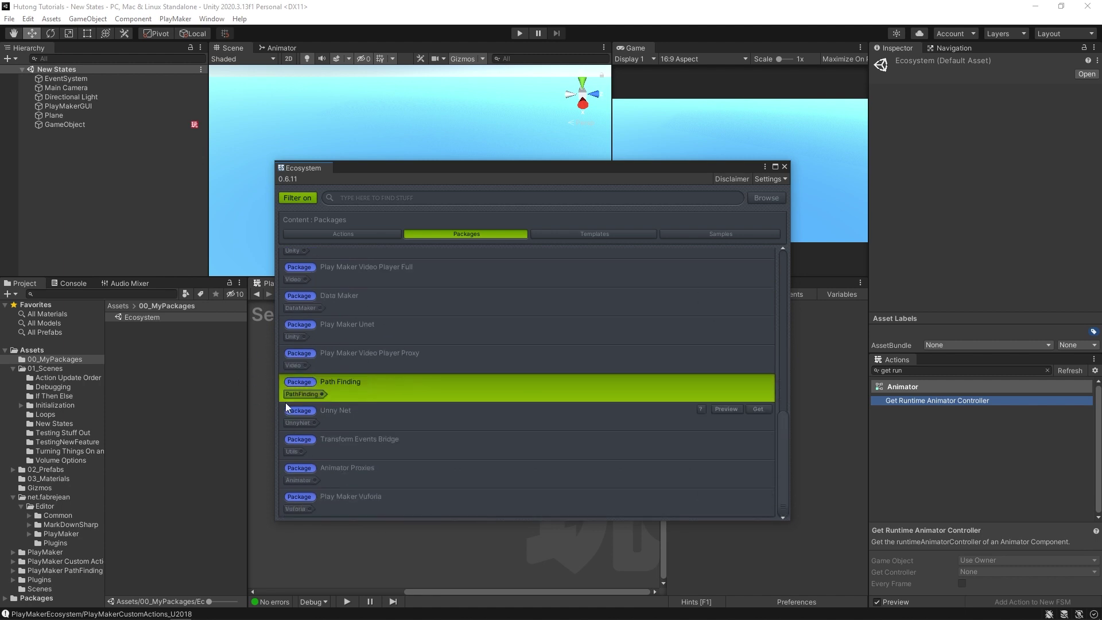
scroll(516, 390, up, 1)
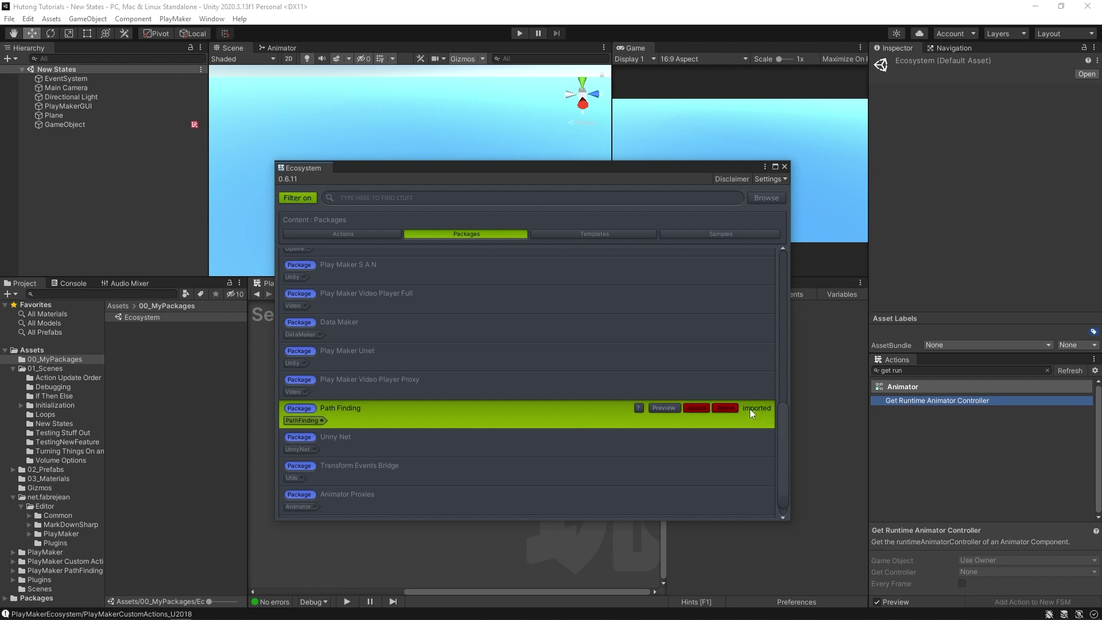
scroll(517, 379, up, 5)
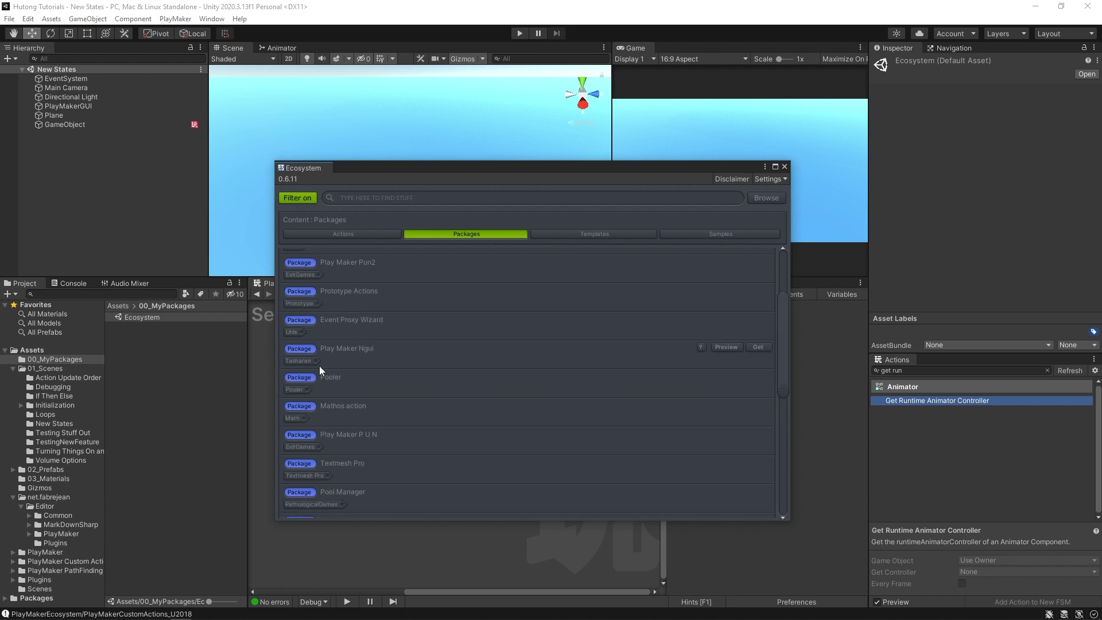
scroll(316, 367, down, 3)
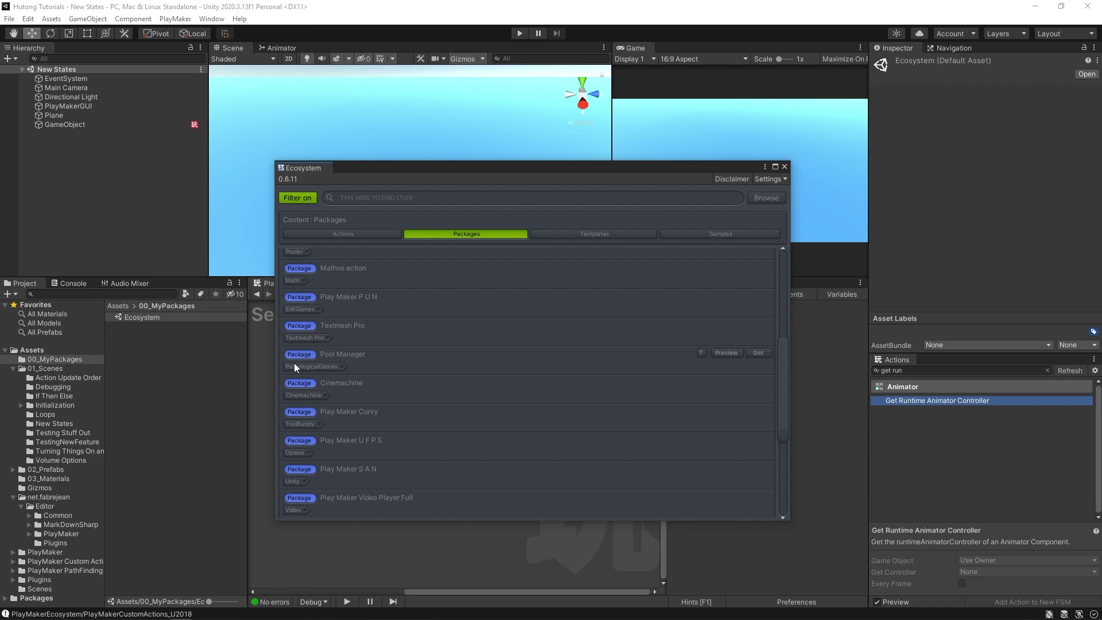
scroll(449, 408, up, 3)
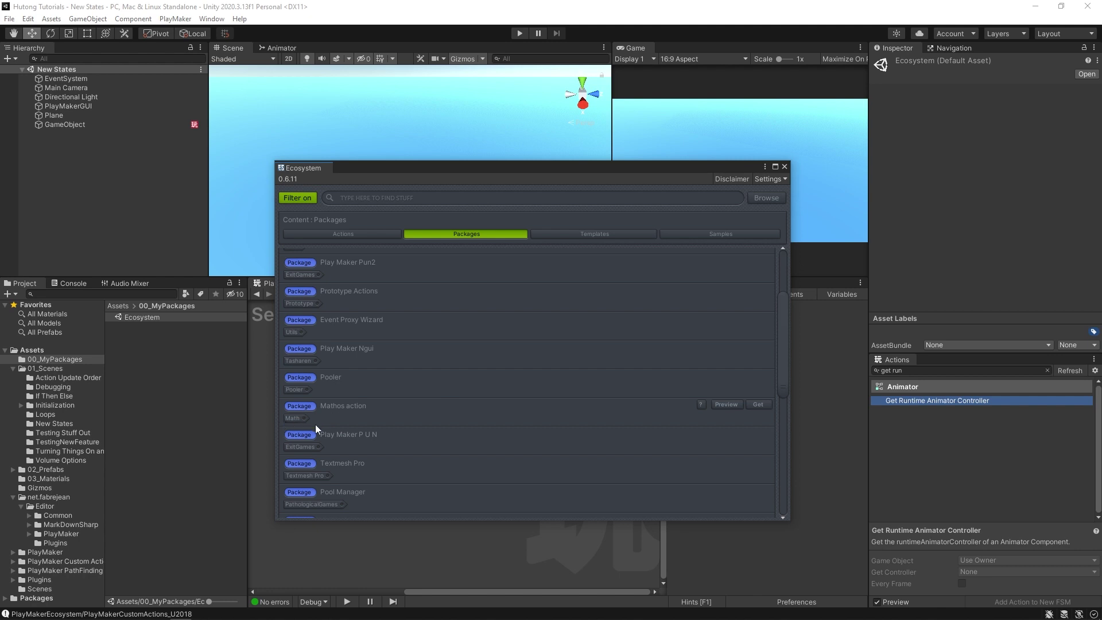
click(467, 234)
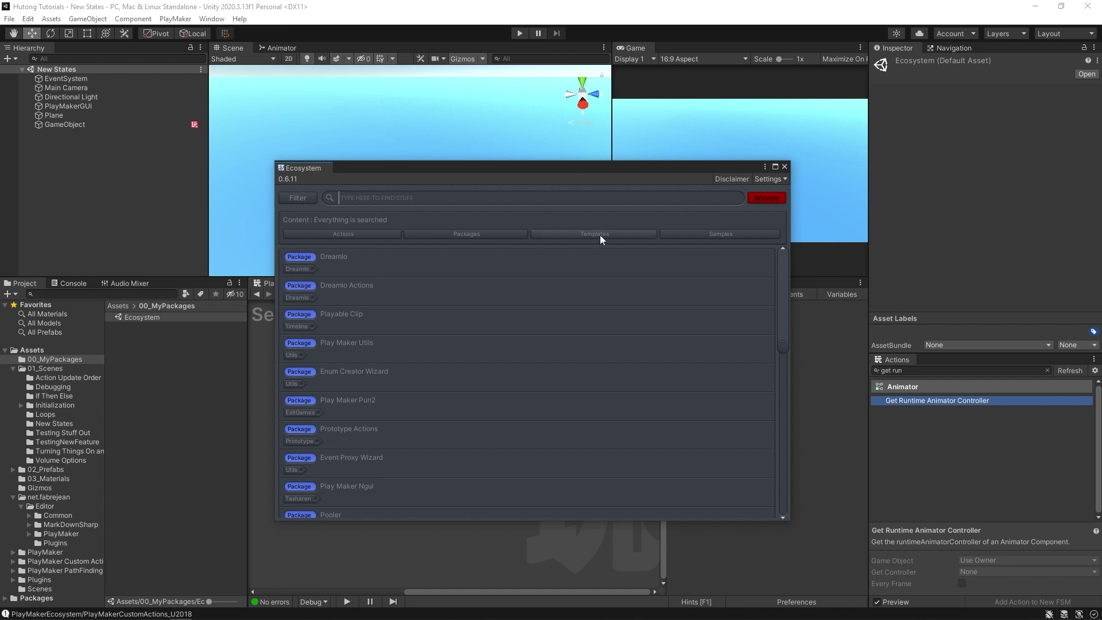
Search the Ecosystem for 'camera', then 'player', then 'vector' to list Vector3 actions.
text(camera)
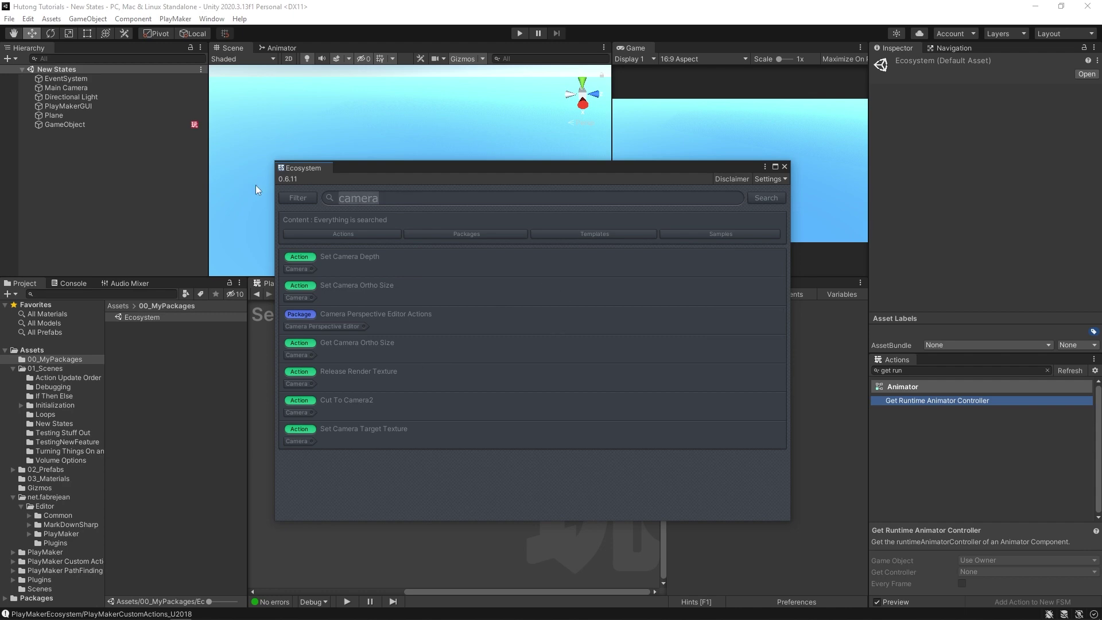
text(player)
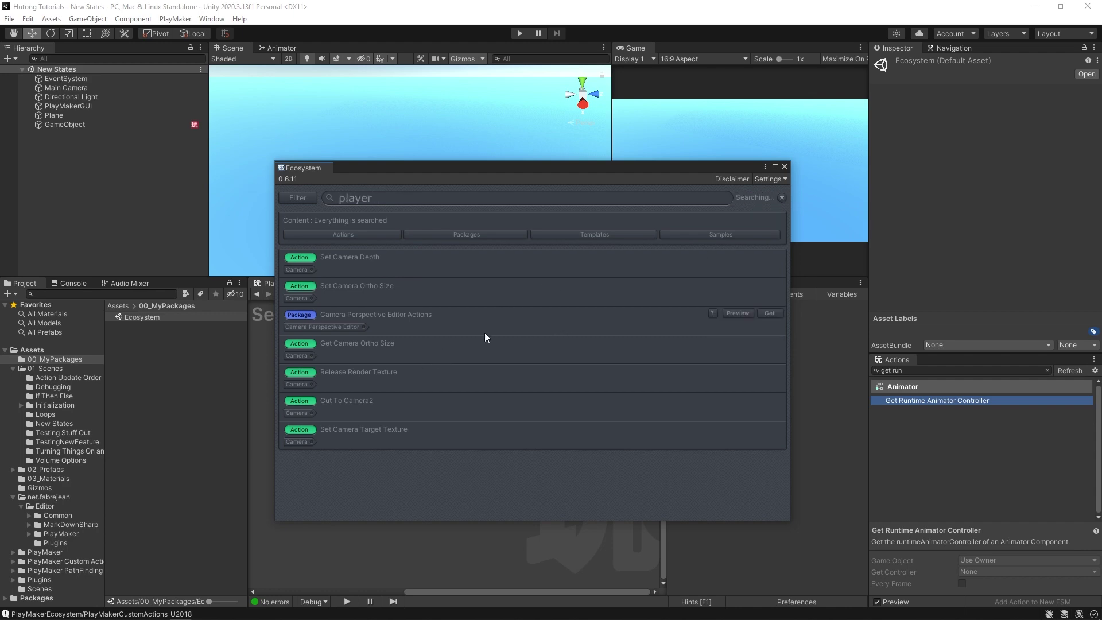
scroll(494, 356, down, 5)
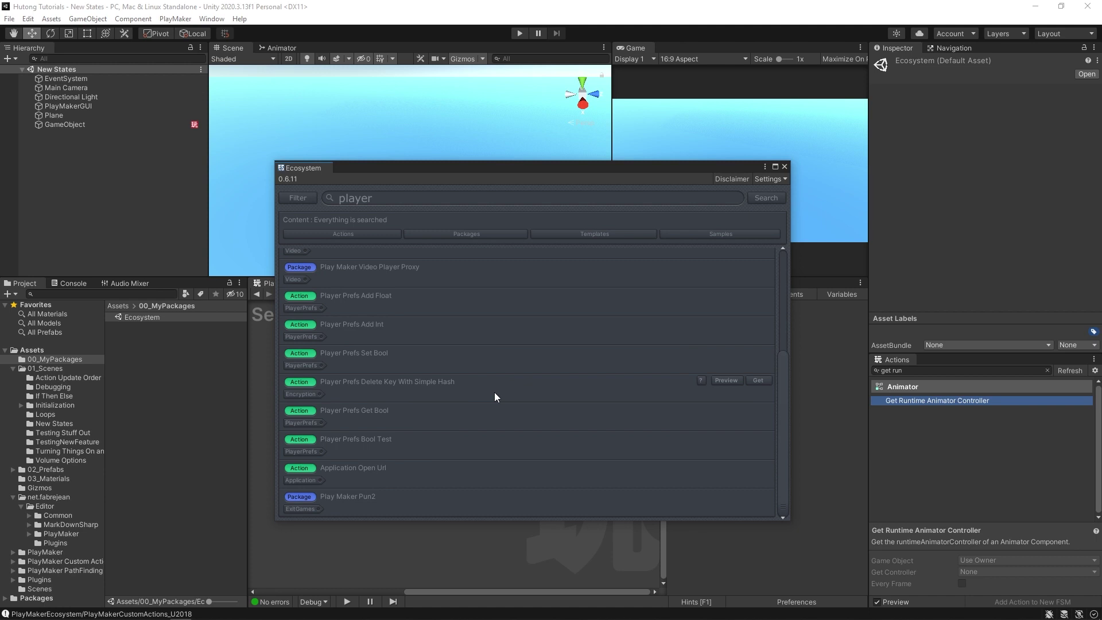
key(ctrl+a)
text(vector)
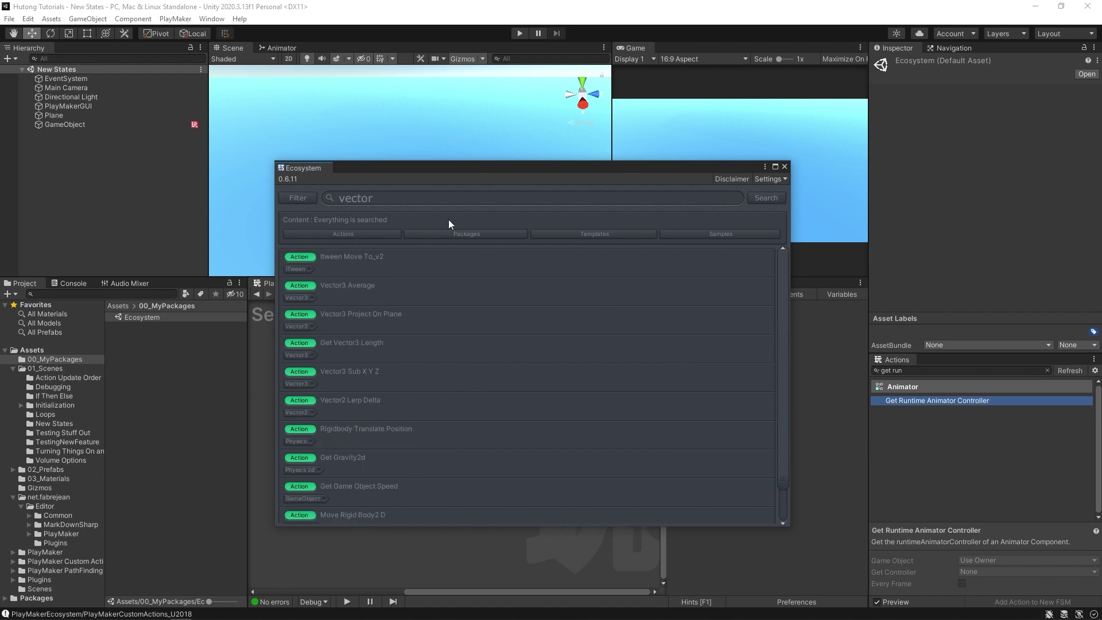